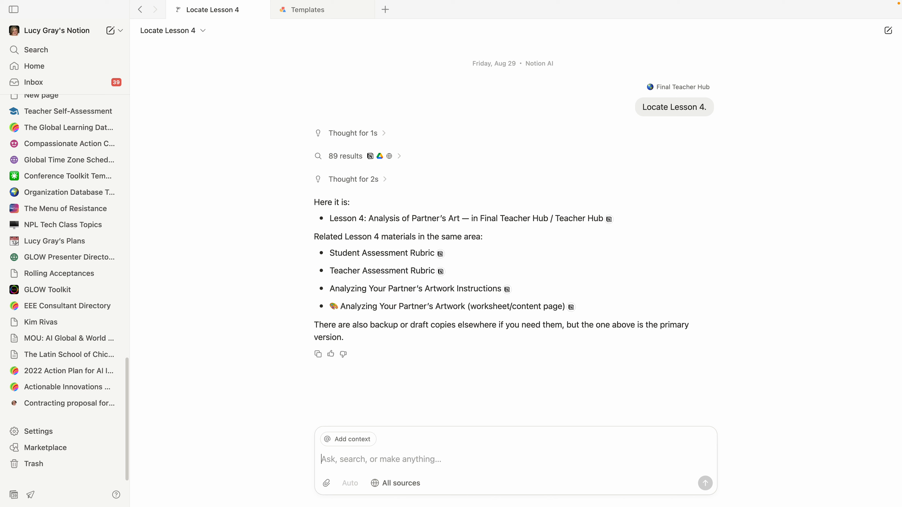
Open the Student Assessment Rubric page cited in the AI answer beside the chat.
mouse_move(440, 254)
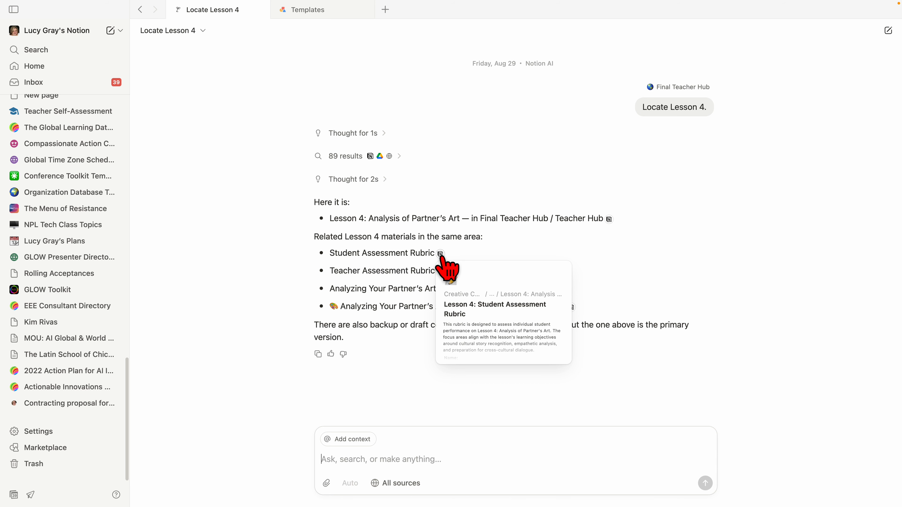
click(440, 254)
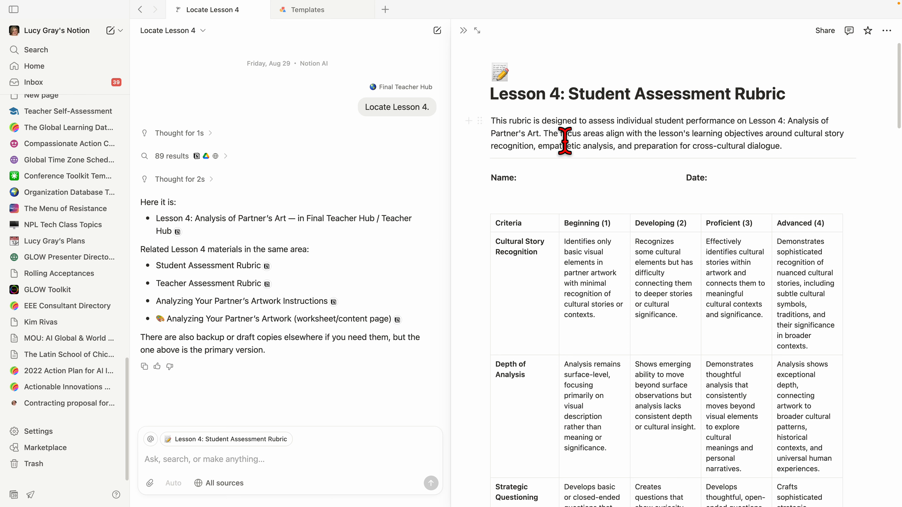
click(358, 134)
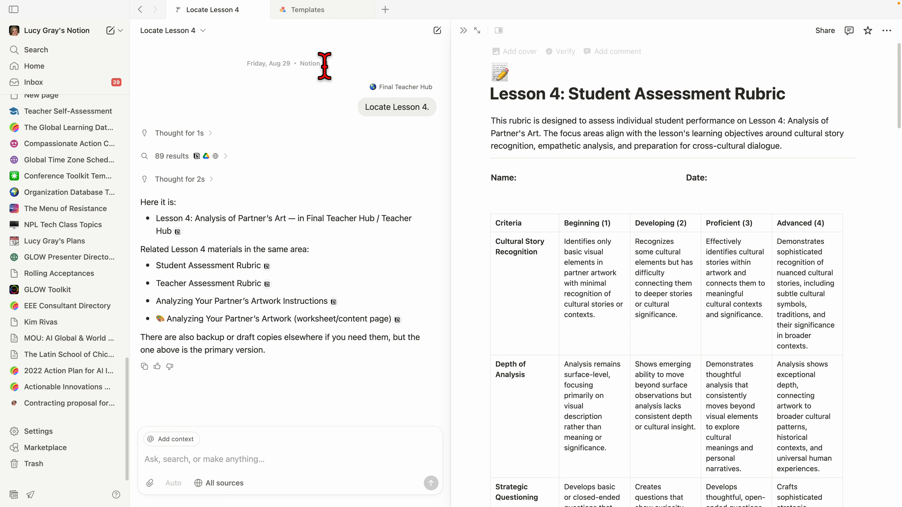
Go to Home and start an AI prompt reading "Create an email to teachers introducing them to the".
click(69, 50)
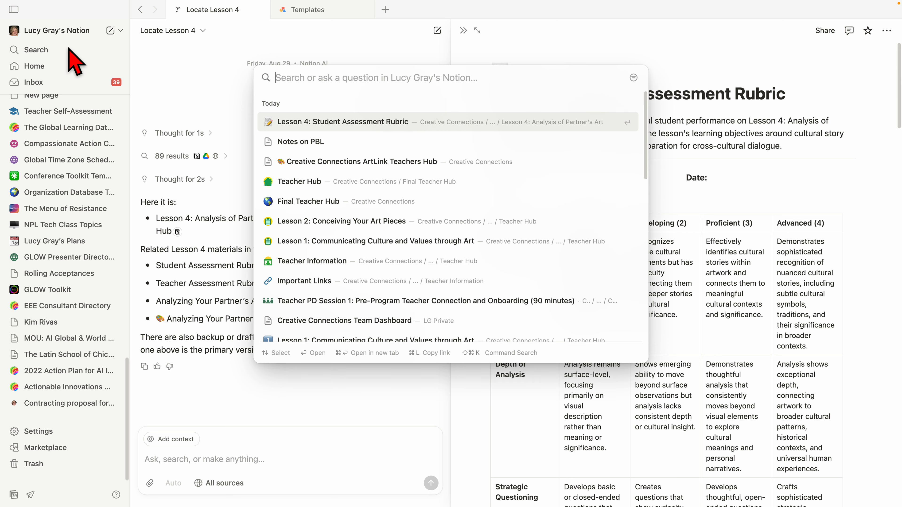
click(44, 53)
click(28, 51)
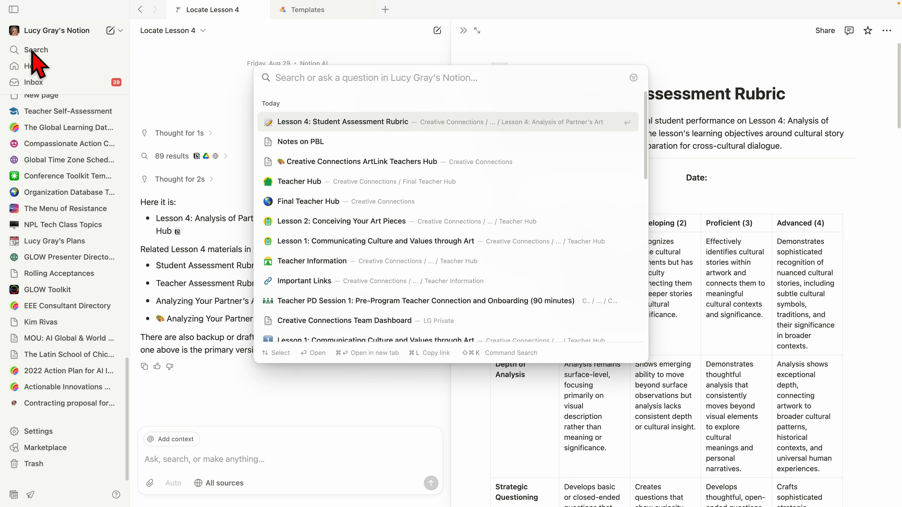
click(37, 69)
click(37, 68)
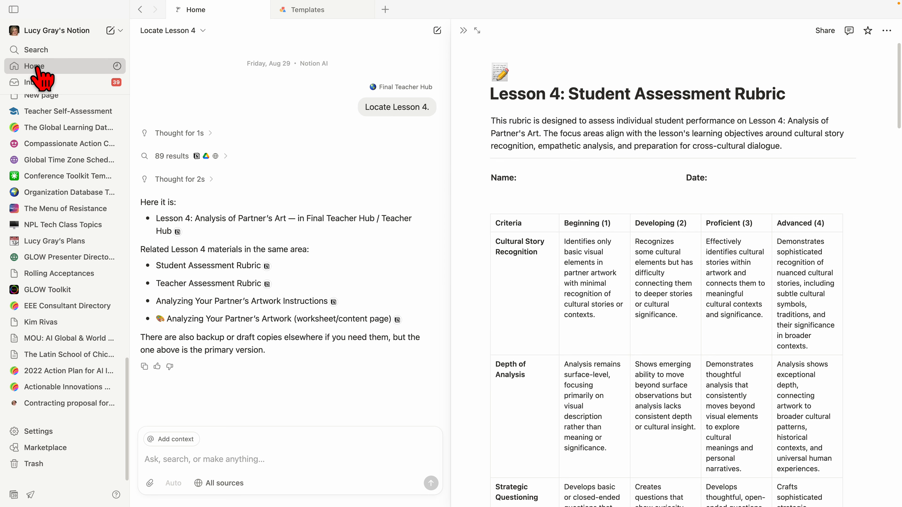
text(Create an email to)
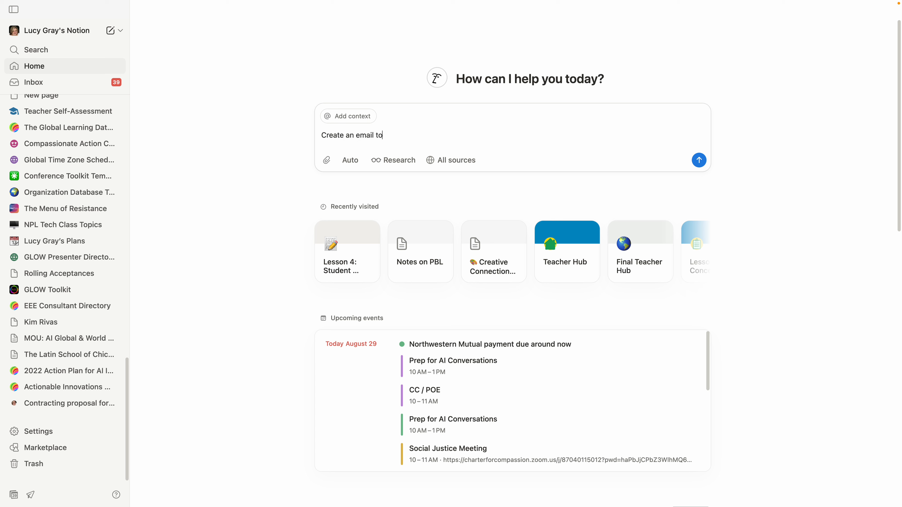
text( teachers introducing them to the C)
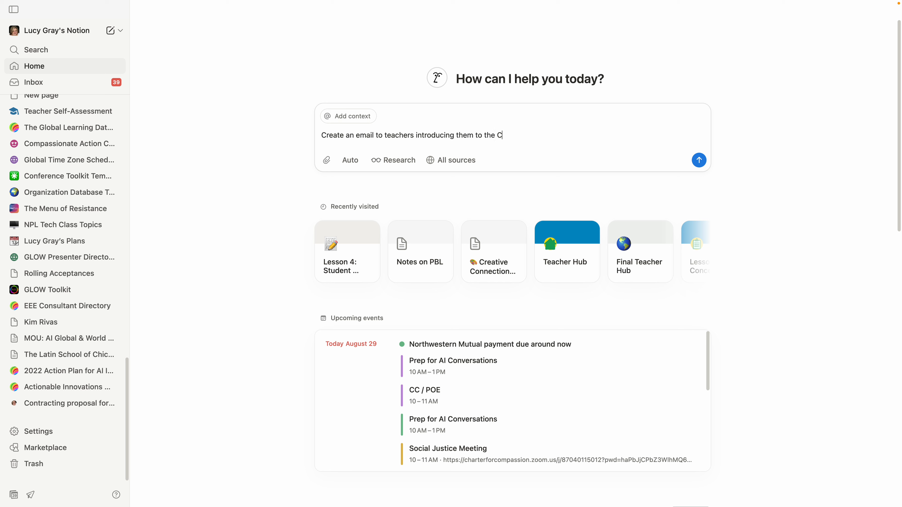
Continue the prompt with a mention of the Global Voices ArtLink page followed by "project.".
text(reat)
key(BackSpace)
key(BackSpace)
key(BackSpace)
text(@Art)
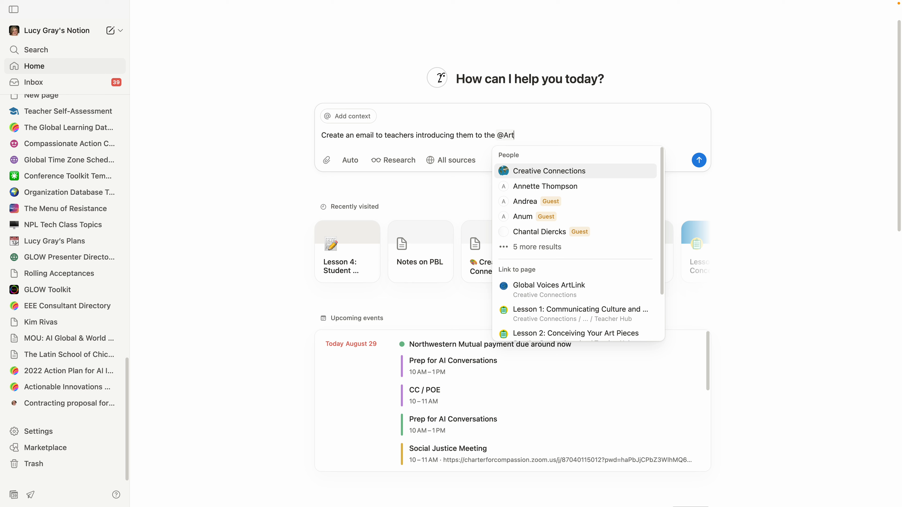
click(582, 290)
text(project.)
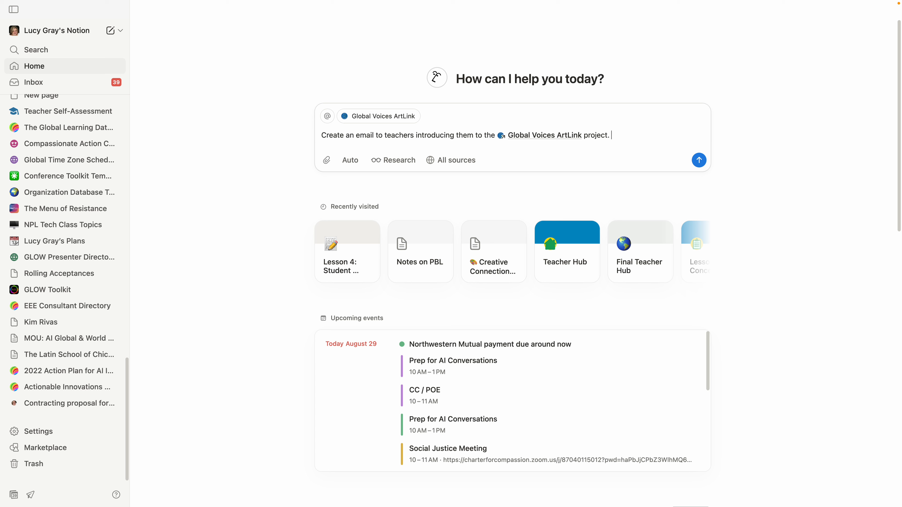
Replace the Global Voices ArtLink project reference in the prompt with a mention of the Teacher Hub page.
key(BackSpace)
key(BackSpace)
key(BackSpace)
key(BackSpace)
key(BackSpace)
key(BackSpace)
key(BackSpace)
key(BackSpace)
key(BackSpace)
key(BackSpace)
key(BackSpace)
text(th)
text(he @Teacher Hub)
key(Return)
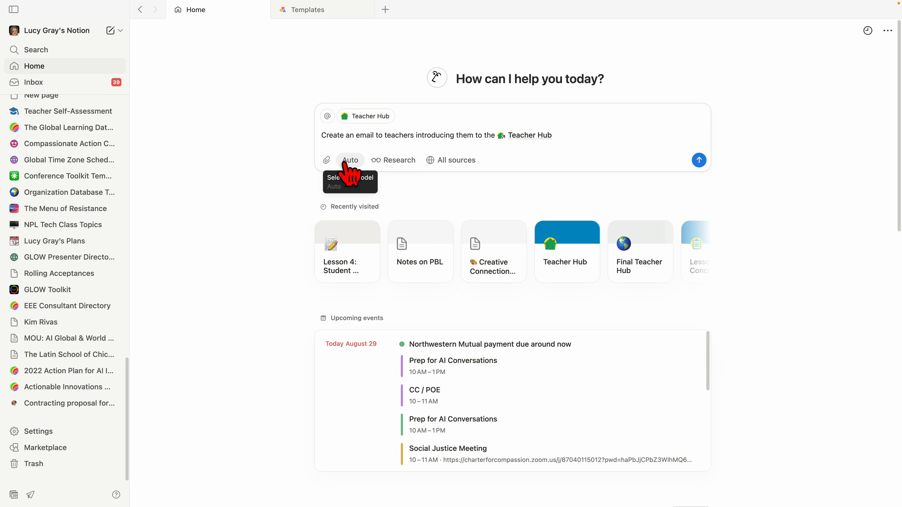
Look over the available AI models and the search sources for the prompt, keeping the current choices.
click(350, 164)
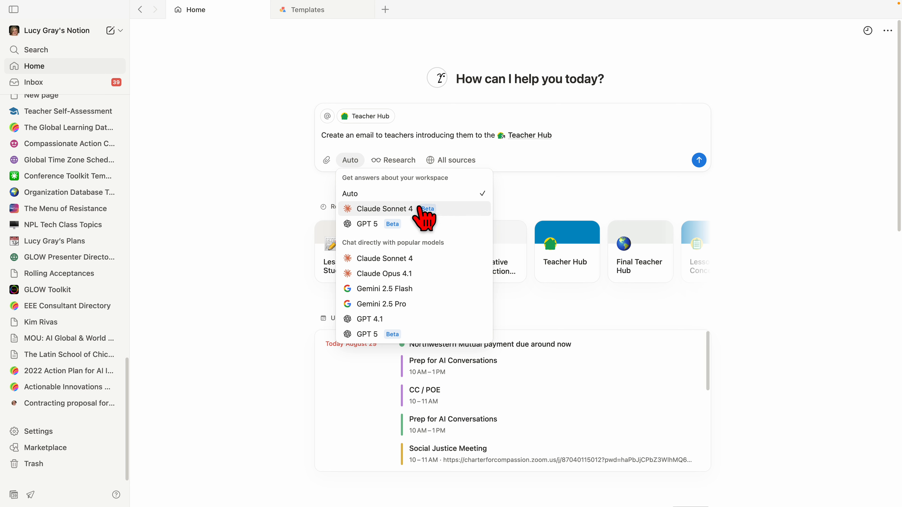
click(610, 180)
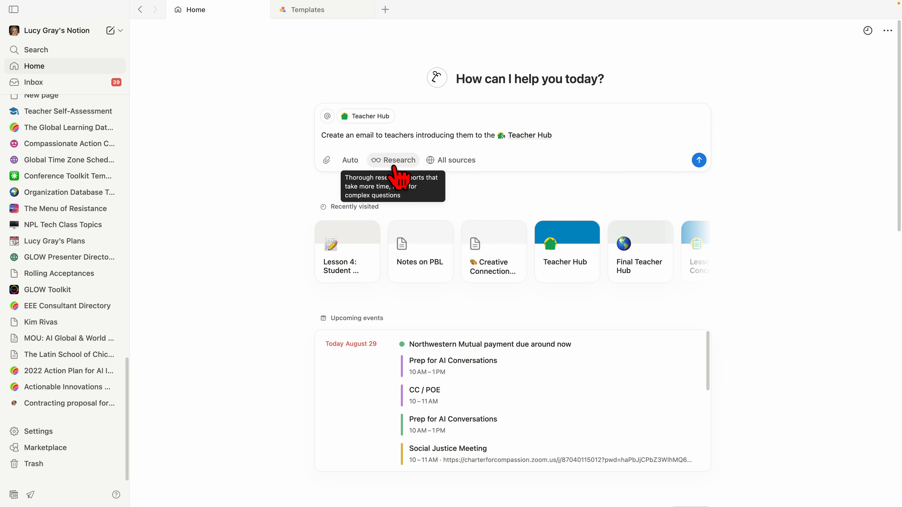
click(464, 162)
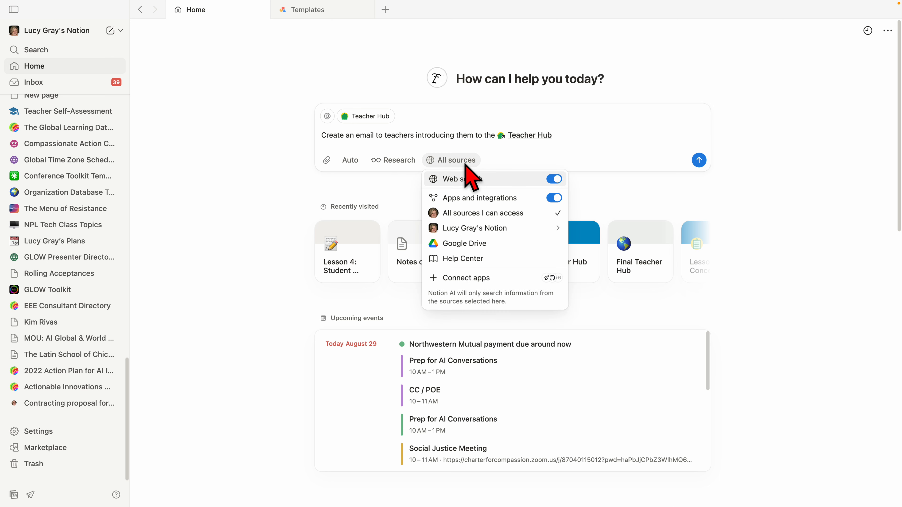
click(464, 162)
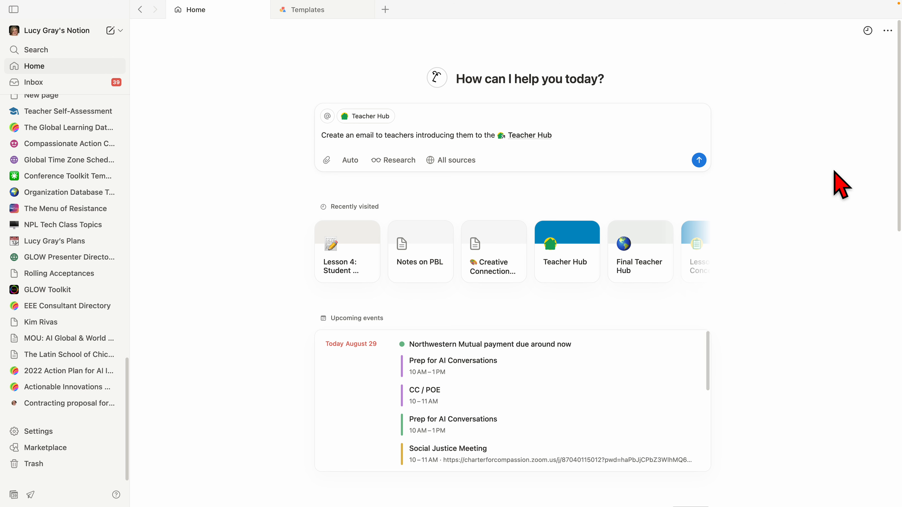
Submit the Teacher Hub email prompt and read through the generated draft.
click(699, 161)
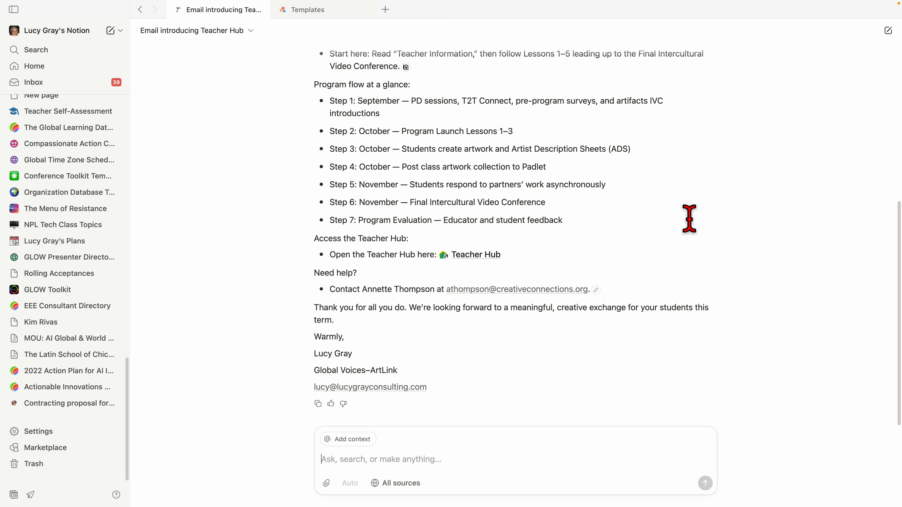
scroll(686, 214, up, 7)
scroll(685, 214, down, 3)
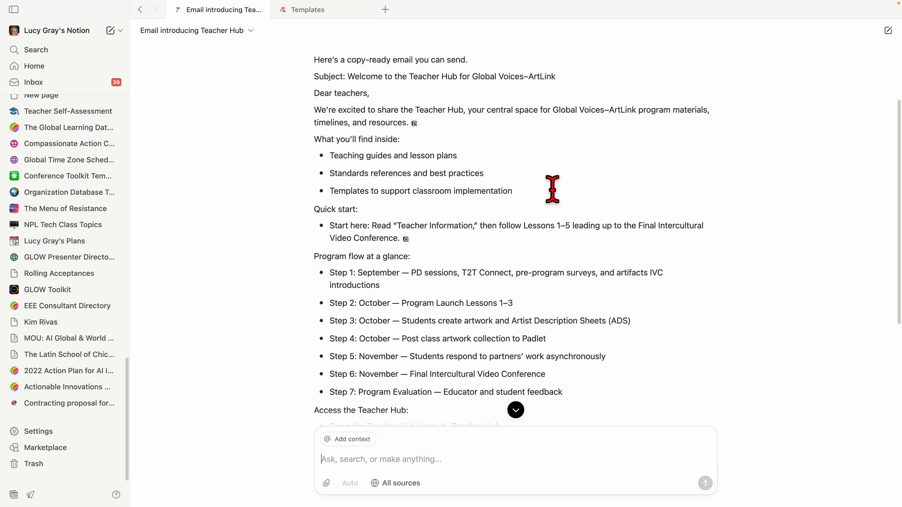
scroll(598, 189, down, 1)
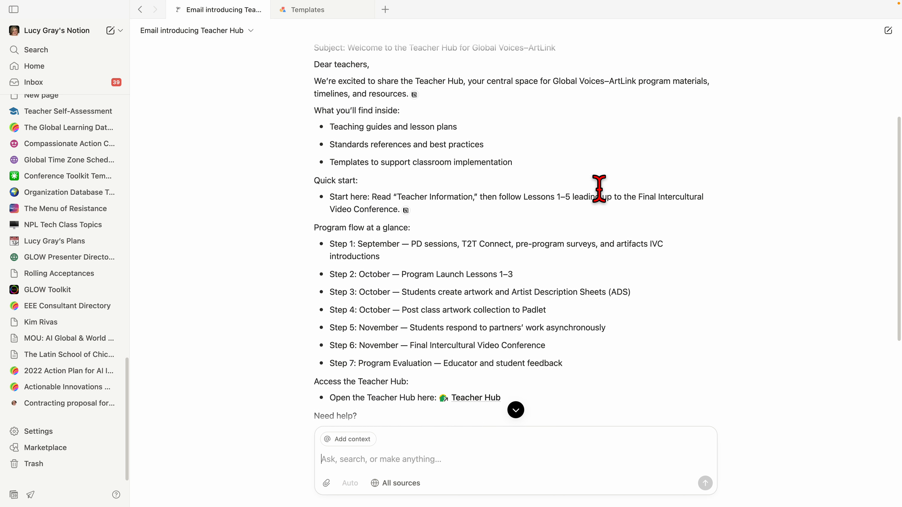
scroll(599, 189, down, 2)
scroll(599, 189, down, 3)
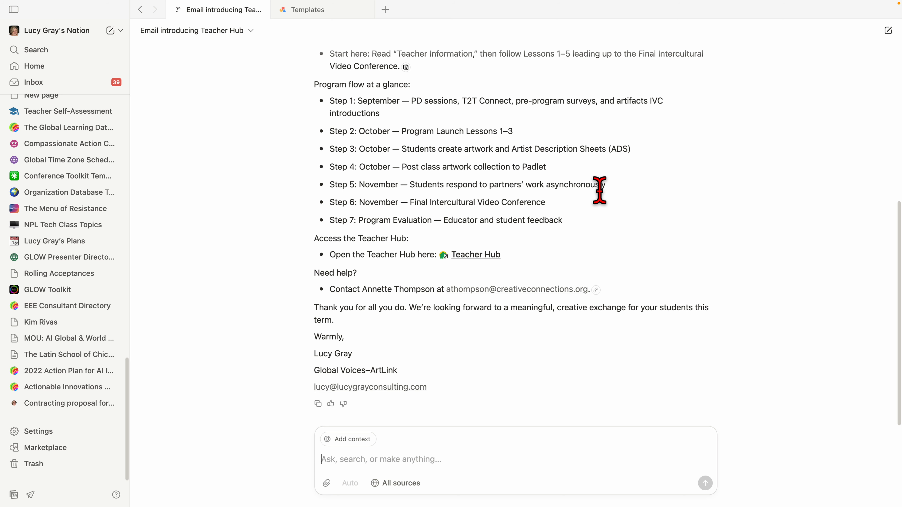
scroll(598, 189, up, 9)
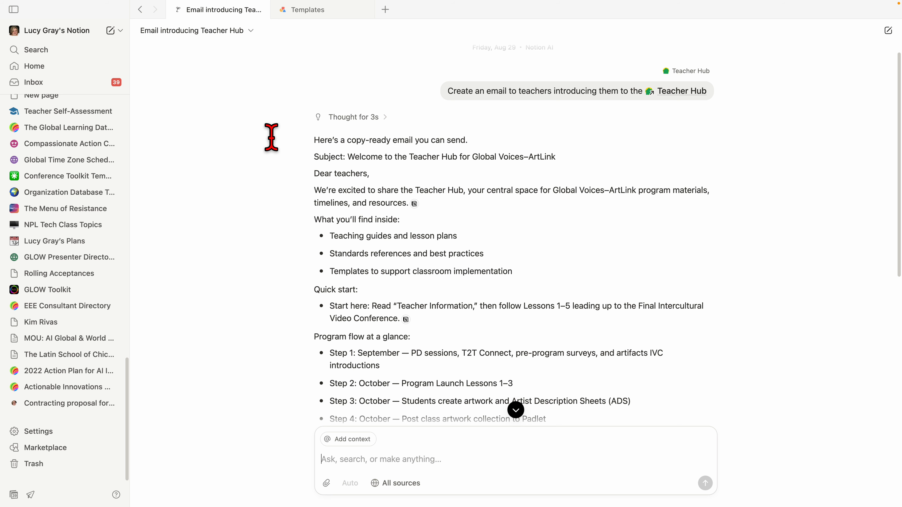
Copy the entire AI-generated email into a new page and title the page "Sample Letter".
drag(300, 140, 471, 498)
key(super+c)
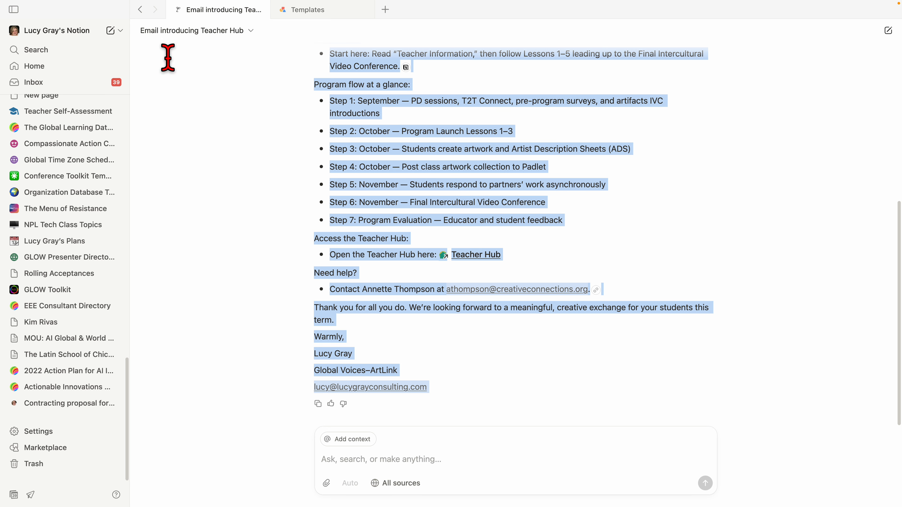
click(119, 31)
click(127, 51)
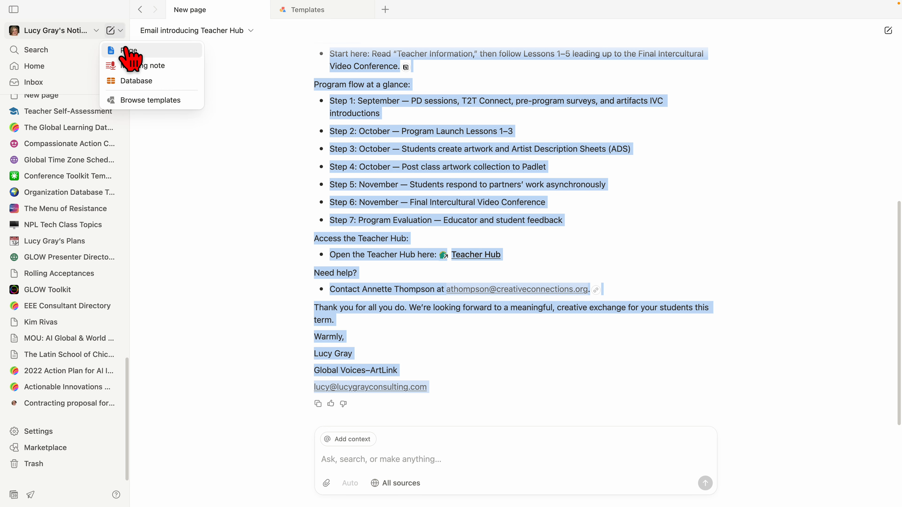
key(super+v)
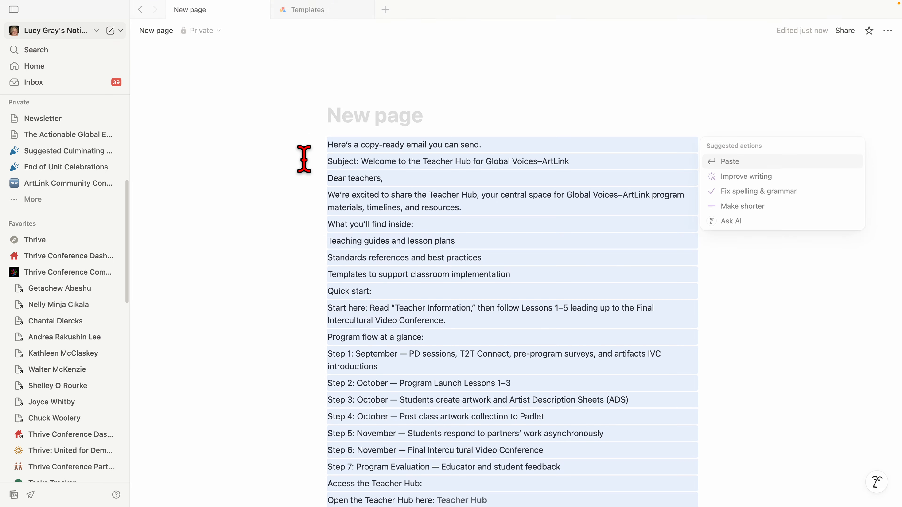
click(362, 114)
text(Sample Letter)
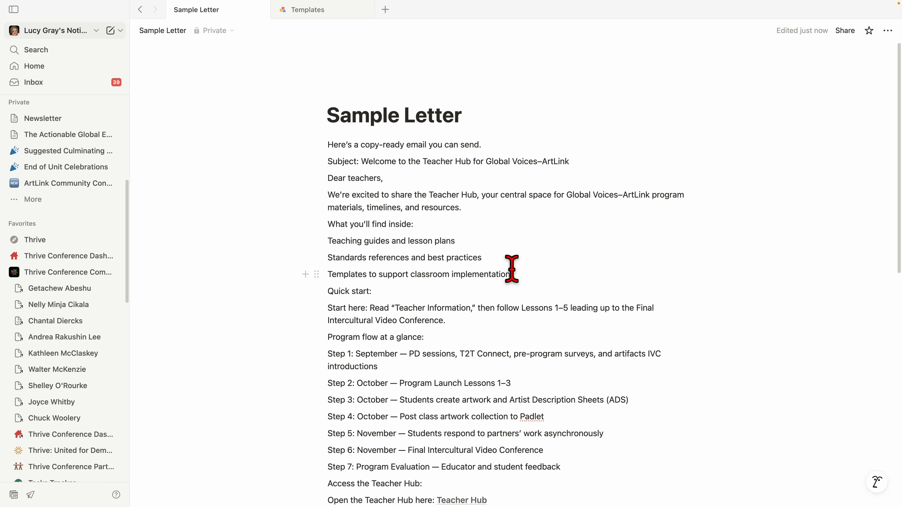
Return to Home and examine the AI chat history and the options for showing or hiding widgets.
click(57, 67)
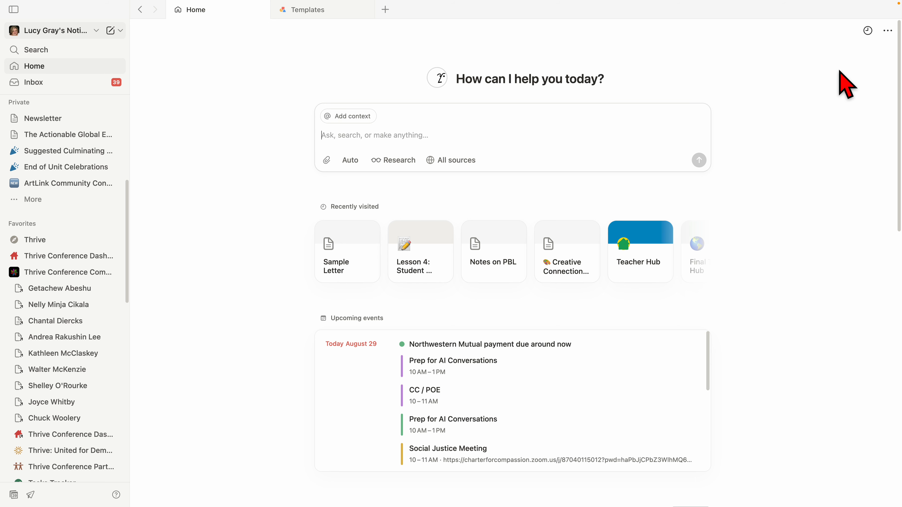
click(868, 31)
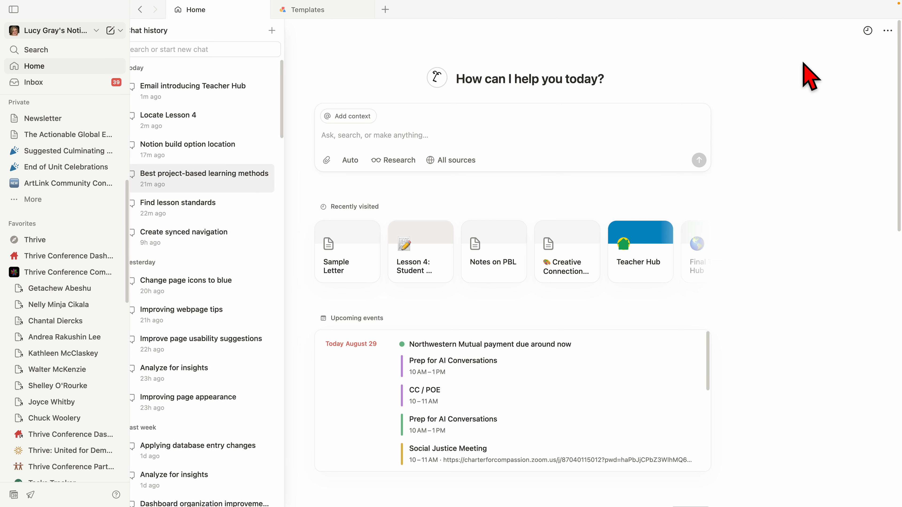
click(887, 31)
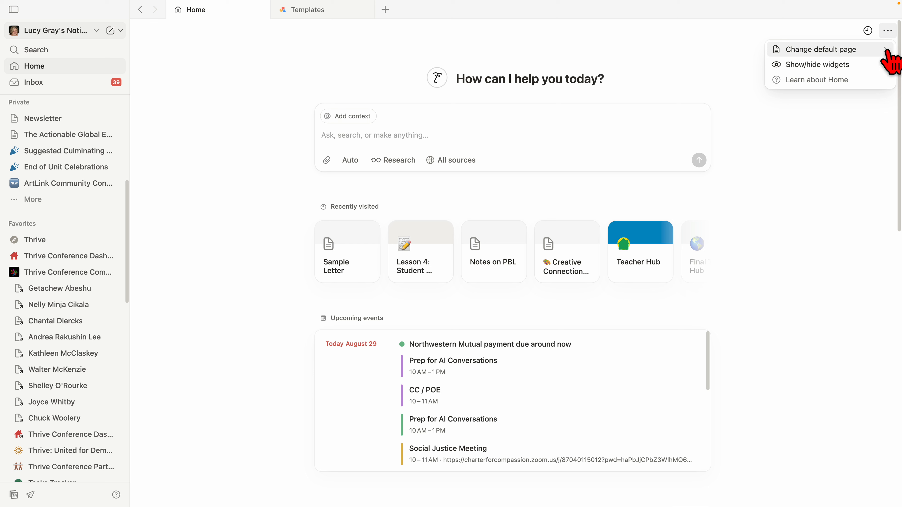
mouse_move(864, 67)
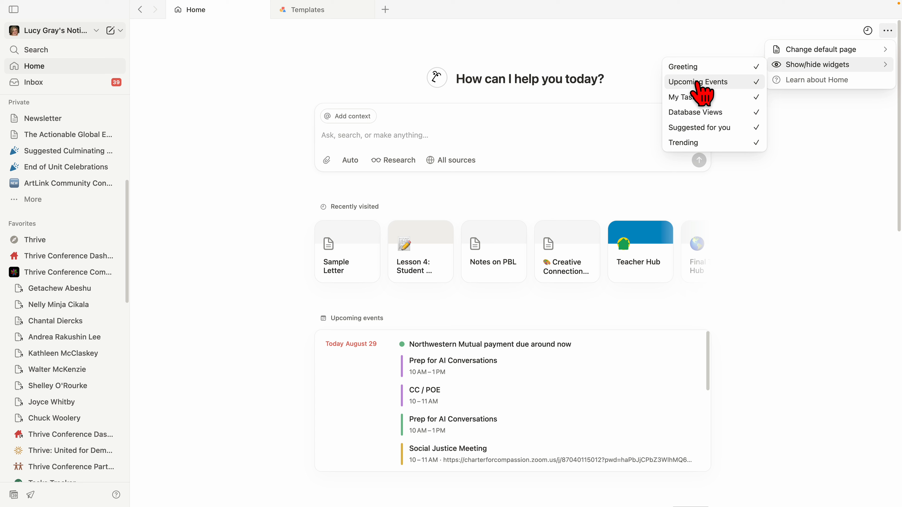
click(797, 137)
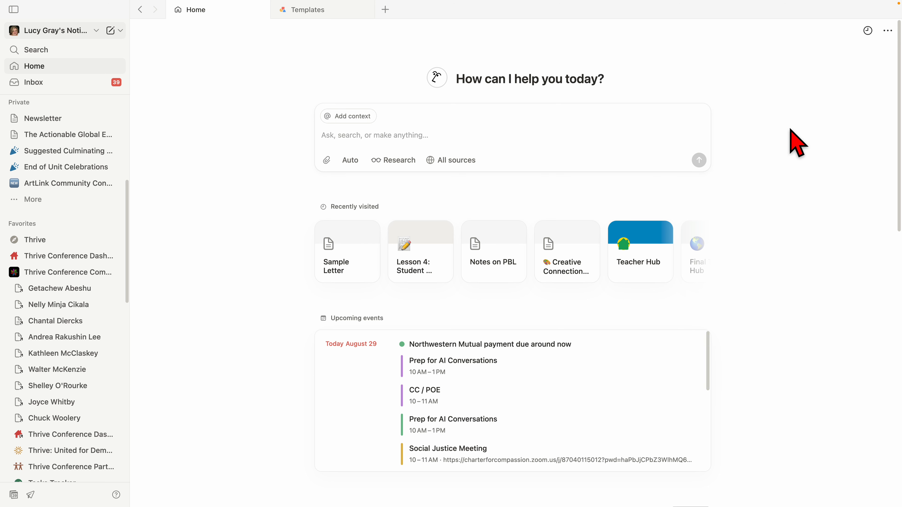
mouse_move(600, 12)
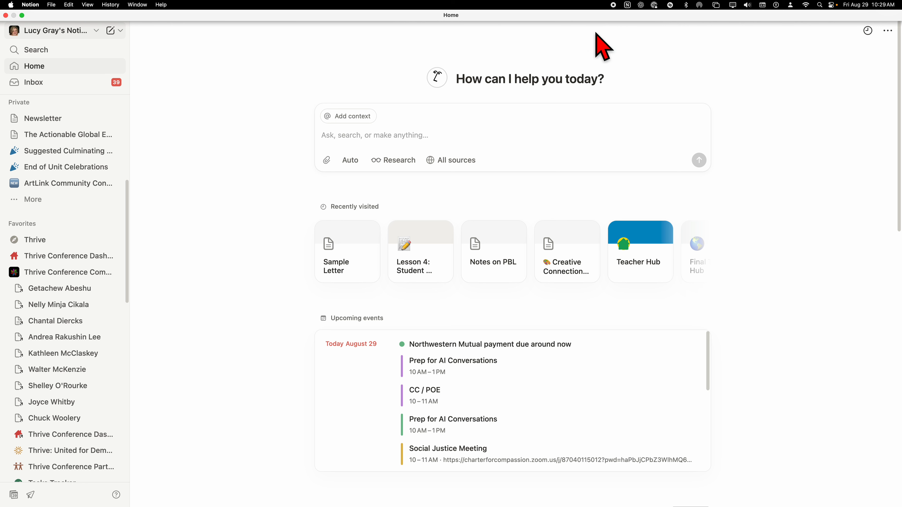